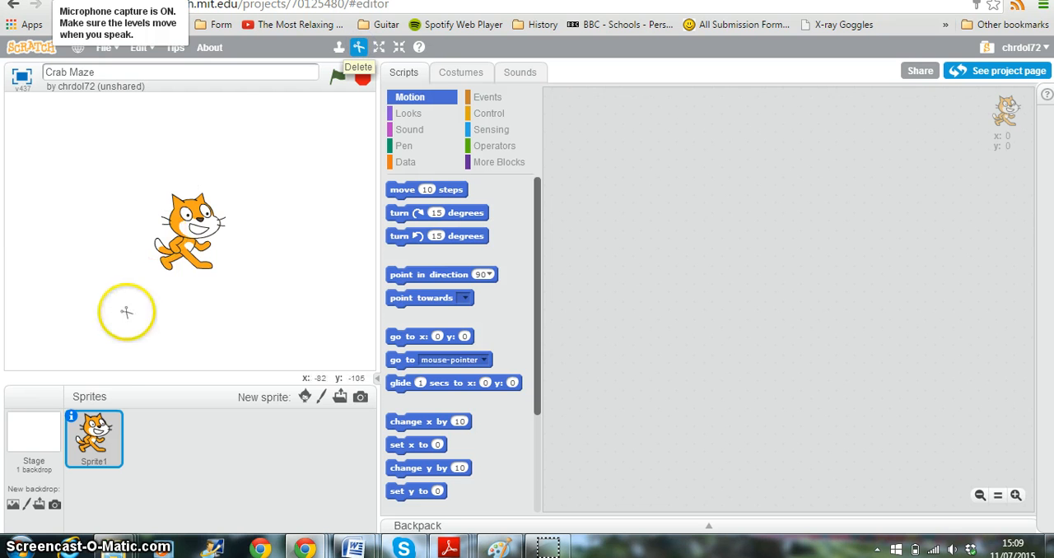
Step: Delete the cat sprite and add the Crab sprite from the Animals category of the sprite library
left_click(198, 227)
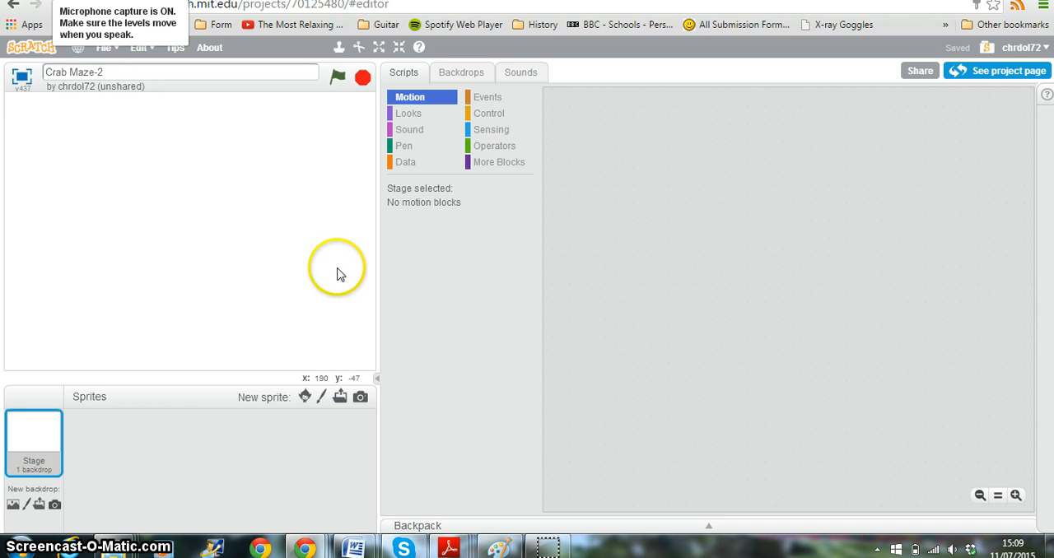
left_click(304, 398)
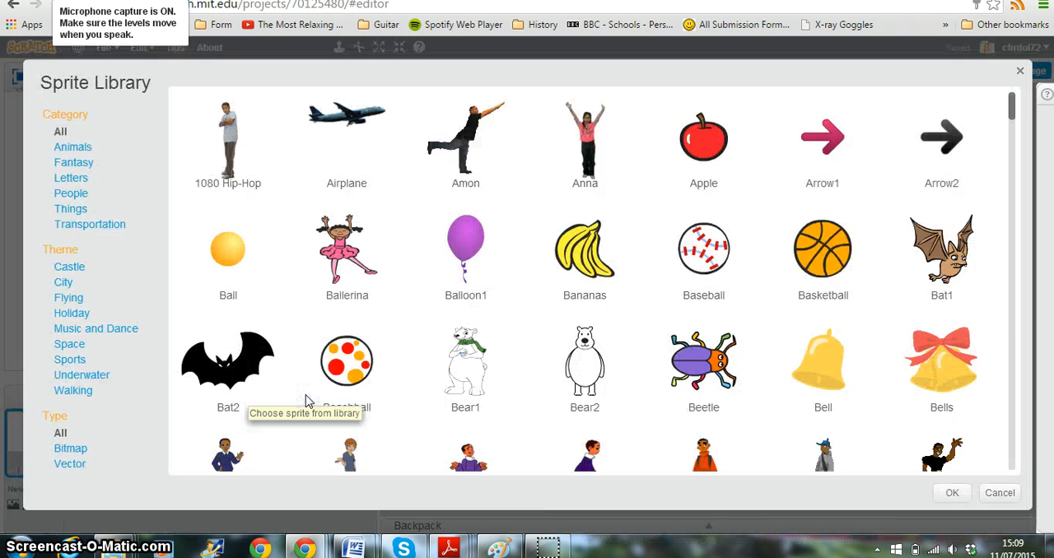
left_click(416, 244)
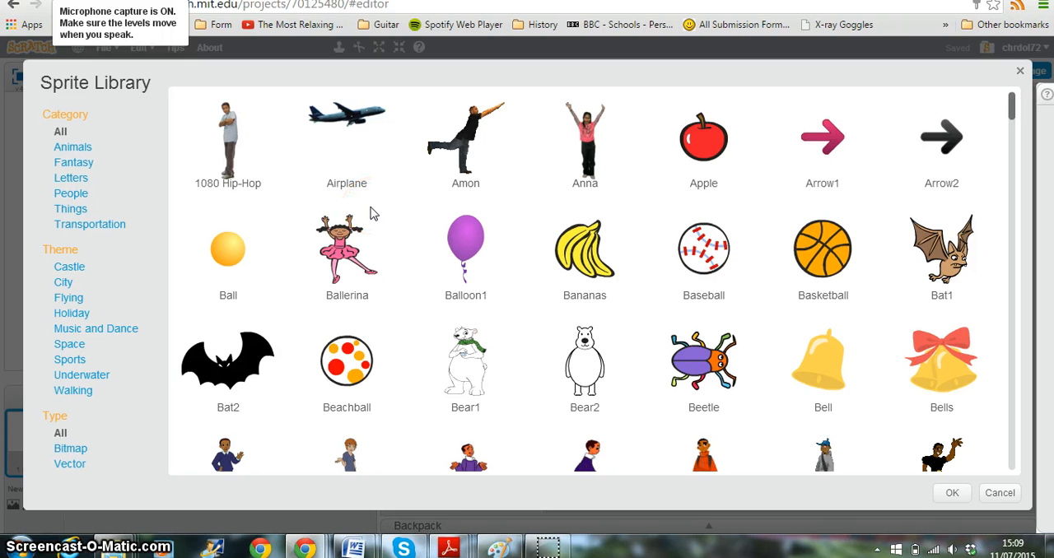
left_click(71, 149)
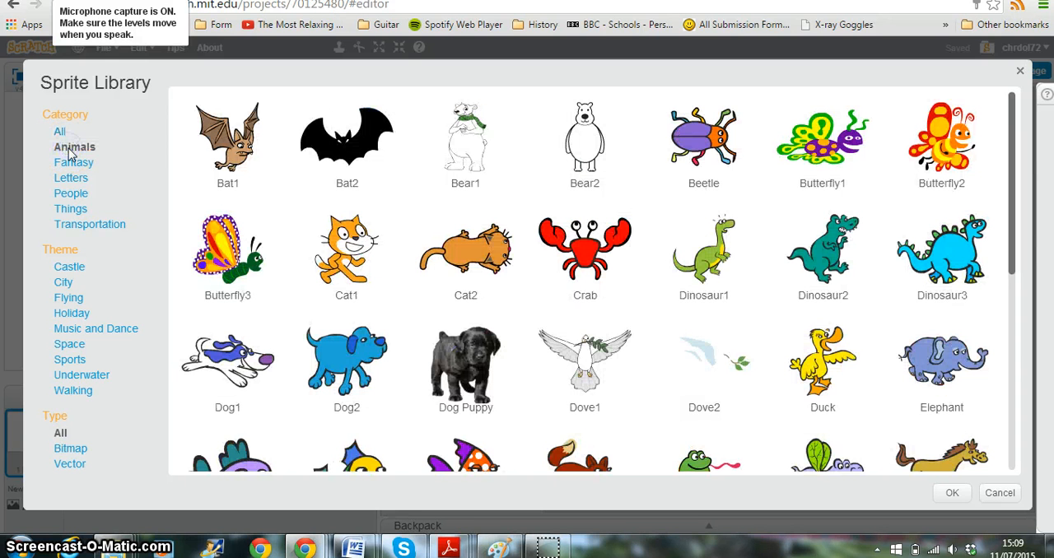
left_click(586, 261)
double_click(584, 260)
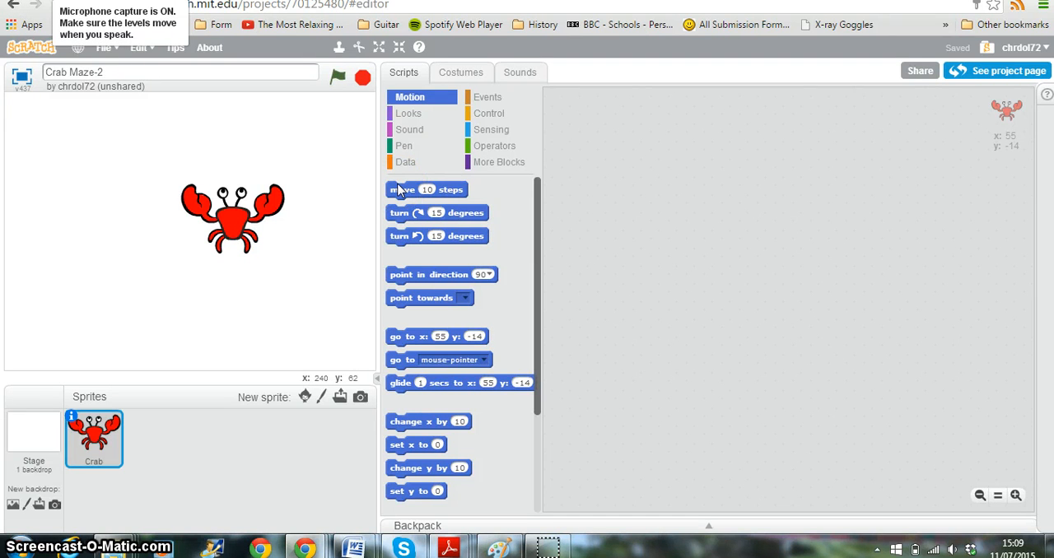
Step: Switch between the crab sprite's costumes crab-a and crab-b to compare how they differ
left_click(449, 74)
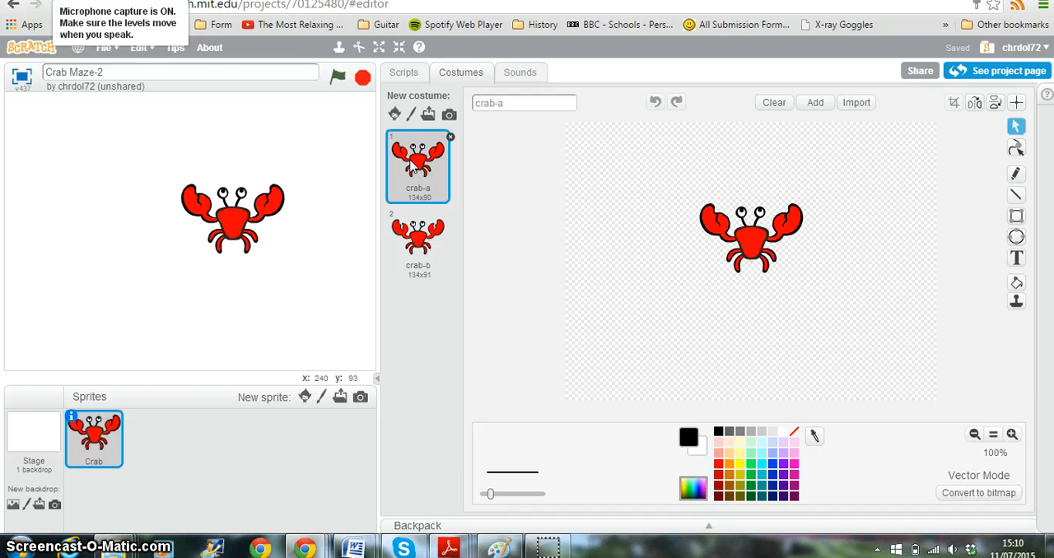
left_click(417, 257)
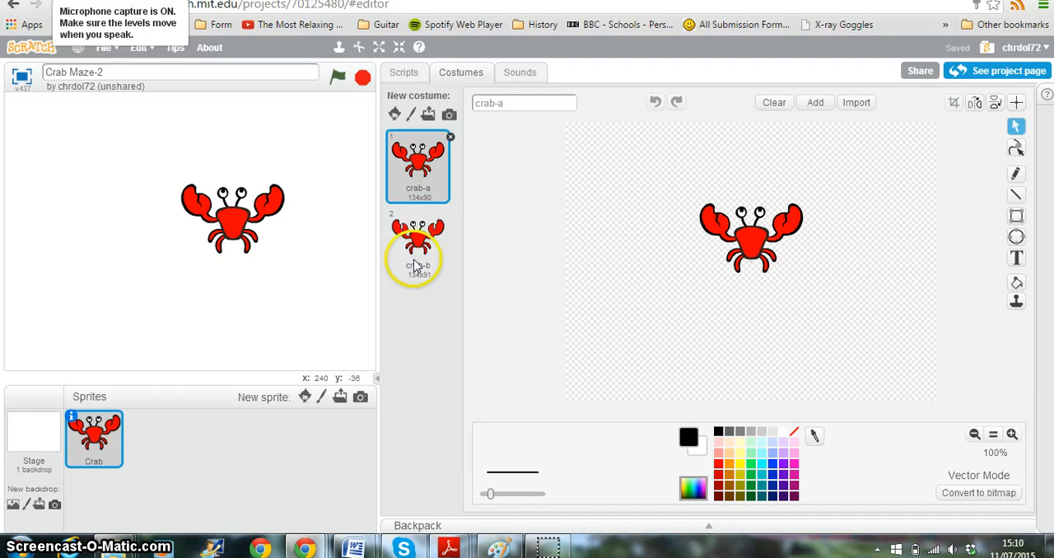
left_click(415, 177)
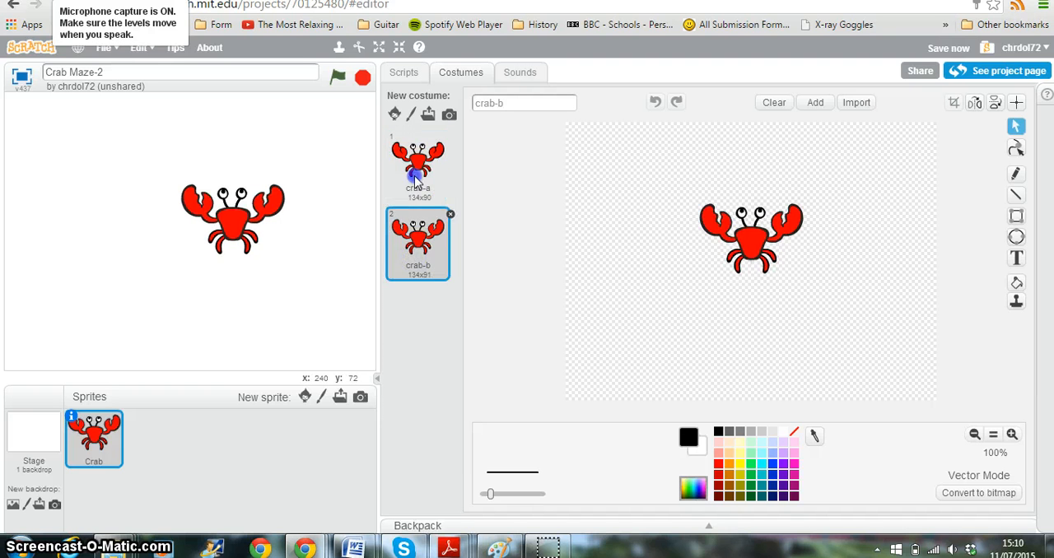
left_click(416, 235)
left_click(417, 164)
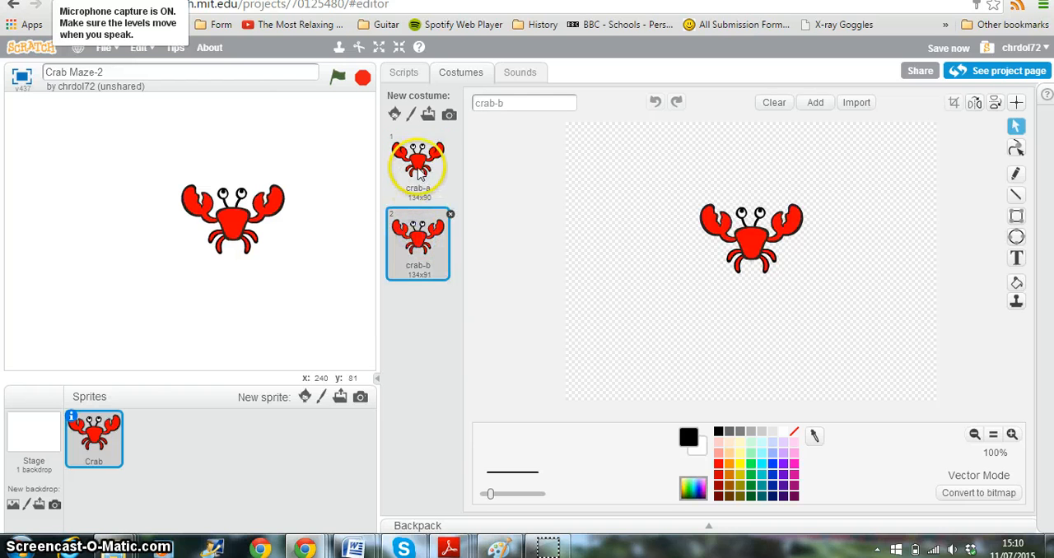
left_click(417, 234)
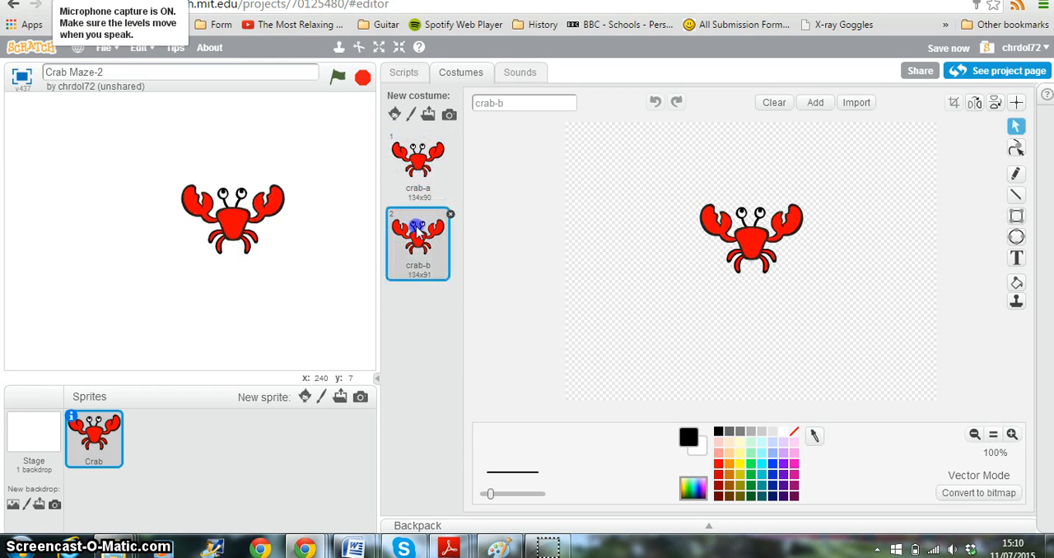
left_click(418, 160)
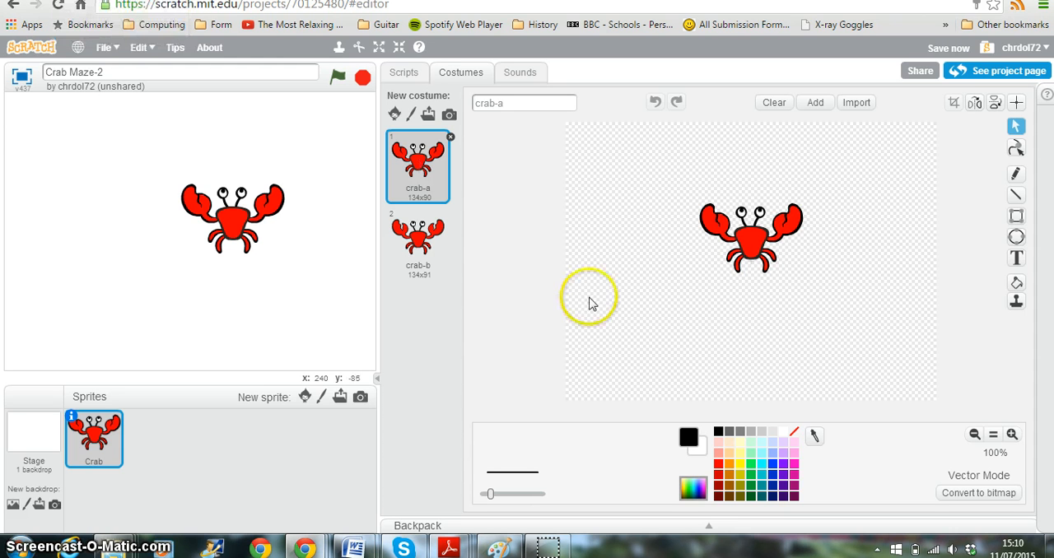
Step: Shrink the crab drawing in the crab-a costume repeatedly until the costume measures 46x31
left_click(399, 47)
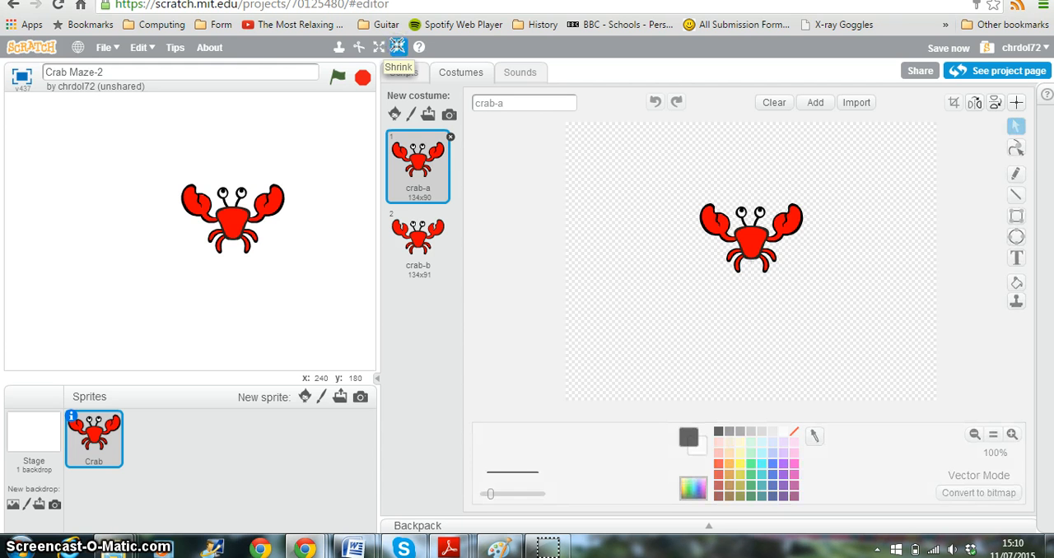
left_click(750, 237)
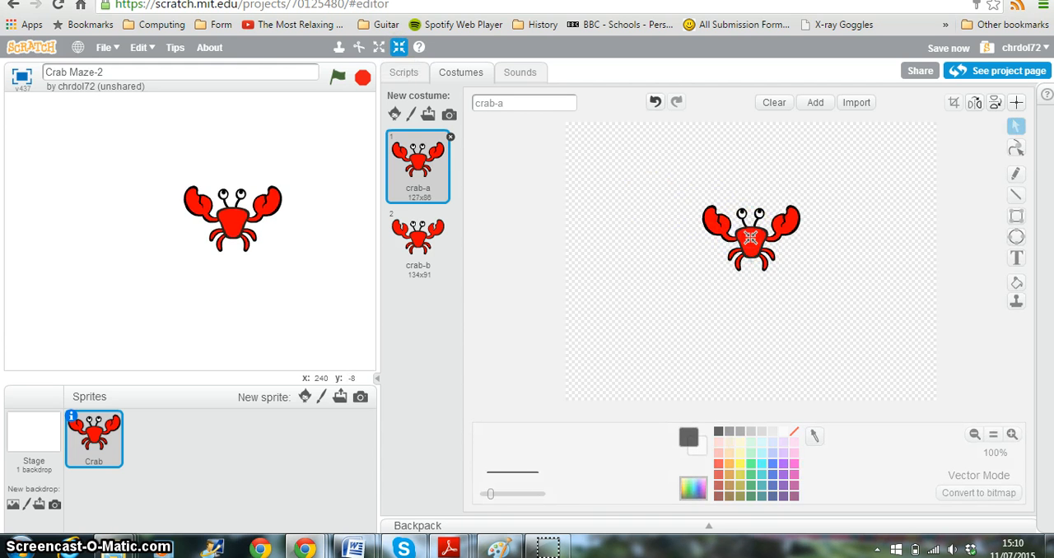
left_click(749, 237)
left_click(749, 237)
left_click(750, 237)
left_click(750, 237)
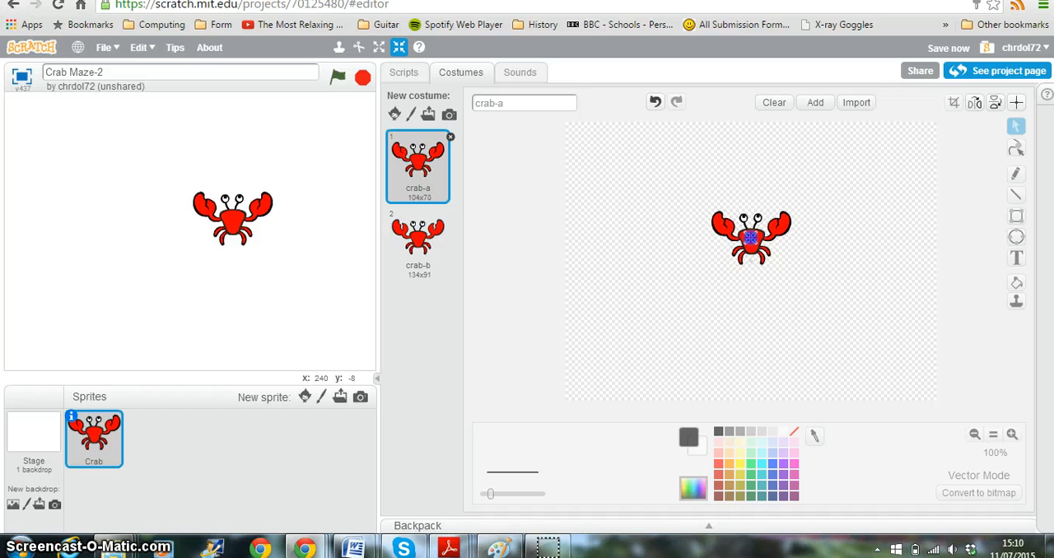
left_click(750, 237)
left_click(750, 237)
left_click(750, 237)
left_click(751, 238)
left_click(750, 237)
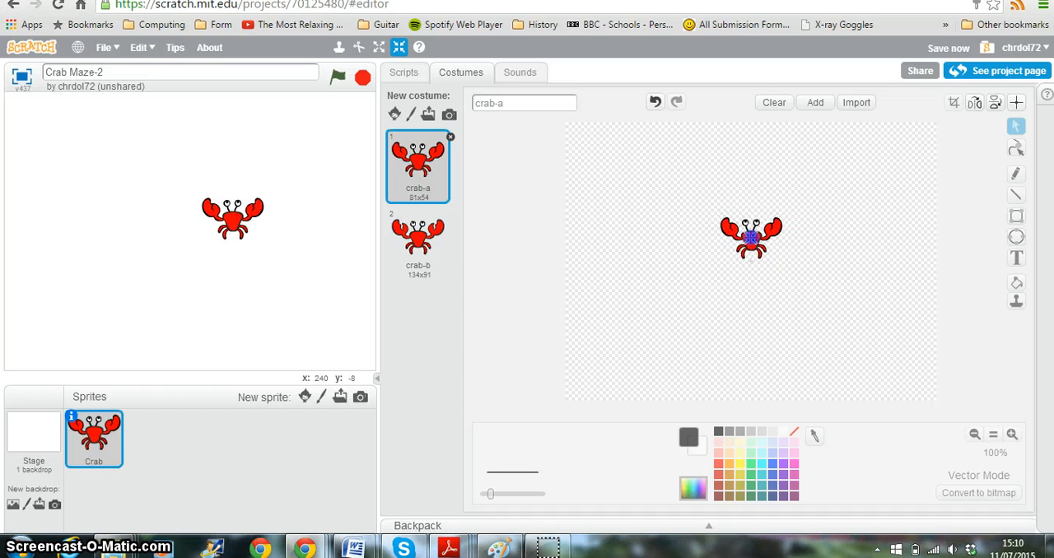
left_click(750, 237)
left_click(750, 238)
left_click(750, 237)
left_click(750, 238)
left_click(751, 237)
left_click(751, 237)
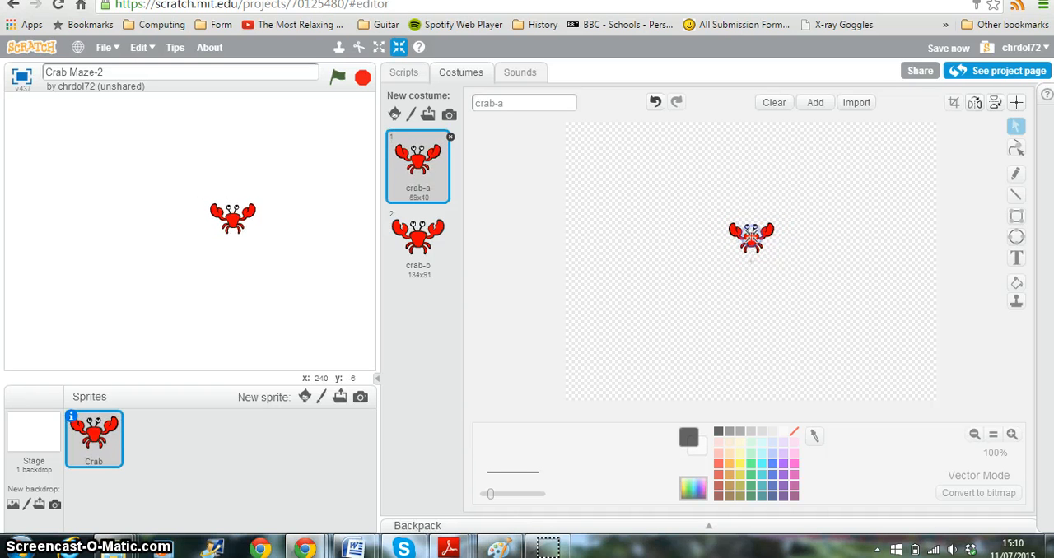
left_click(750, 237)
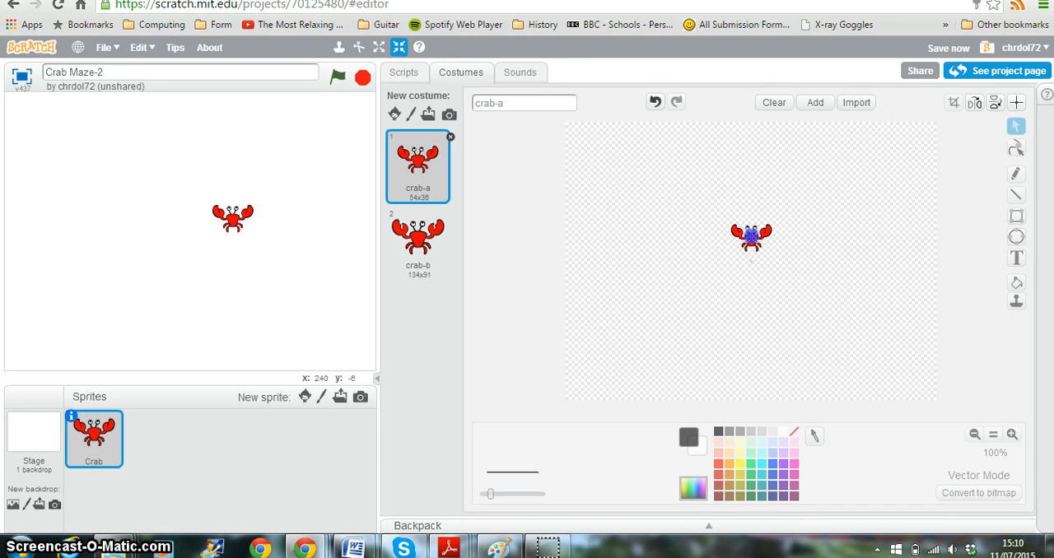
left_click(750, 238)
left_click(750, 237)
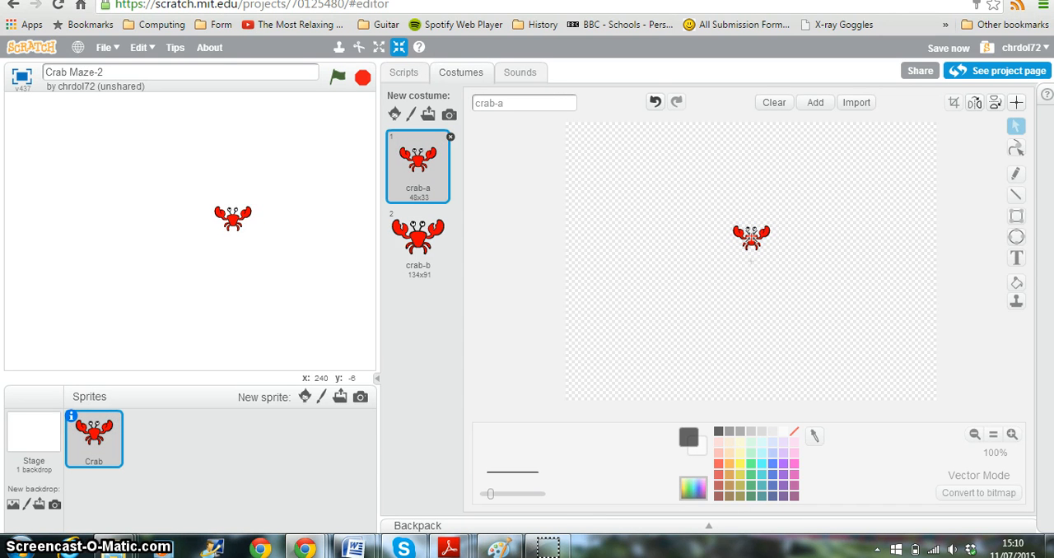
left_click(750, 237)
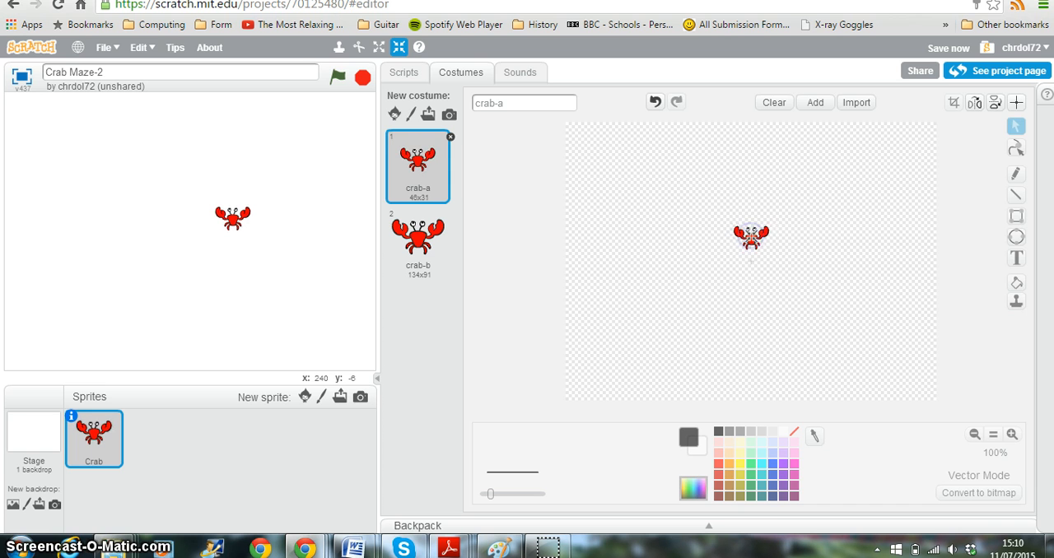
left_click(537, 174)
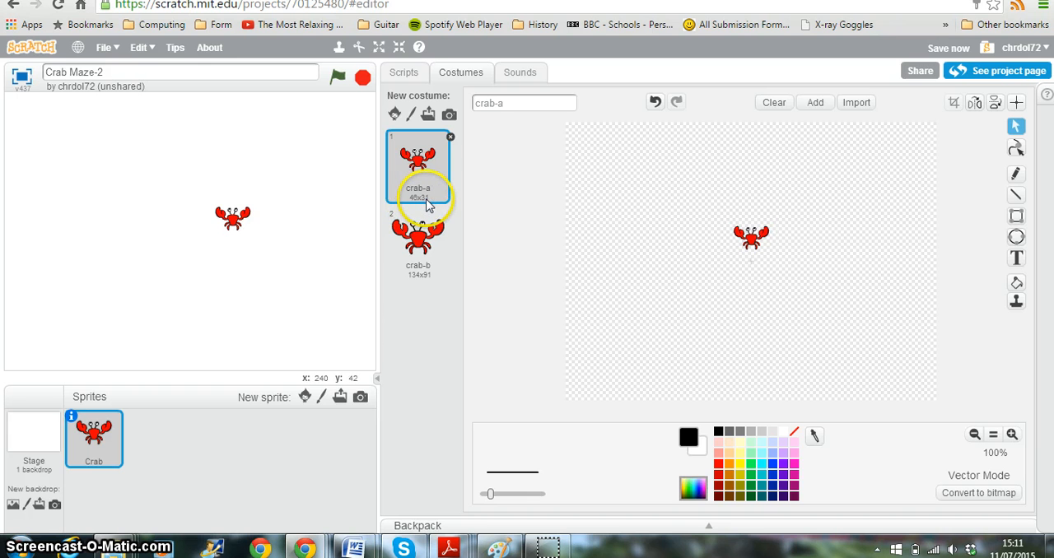
Step: Resize the crab-b costume to 46x31, shrinking the drawing repeatedly and growing it once at the end
left_click(414, 259)
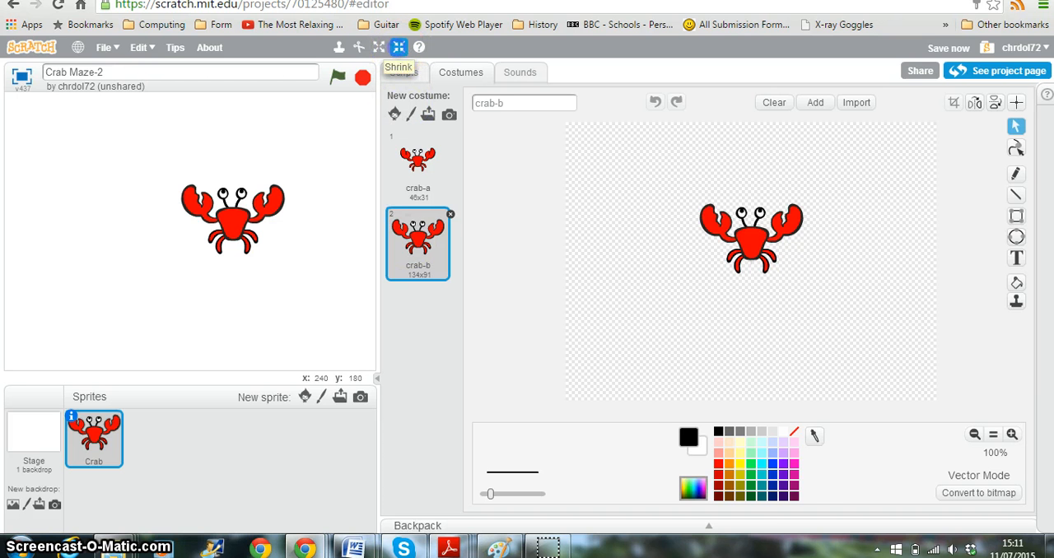
left_click(398, 47)
left_click(745, 229)
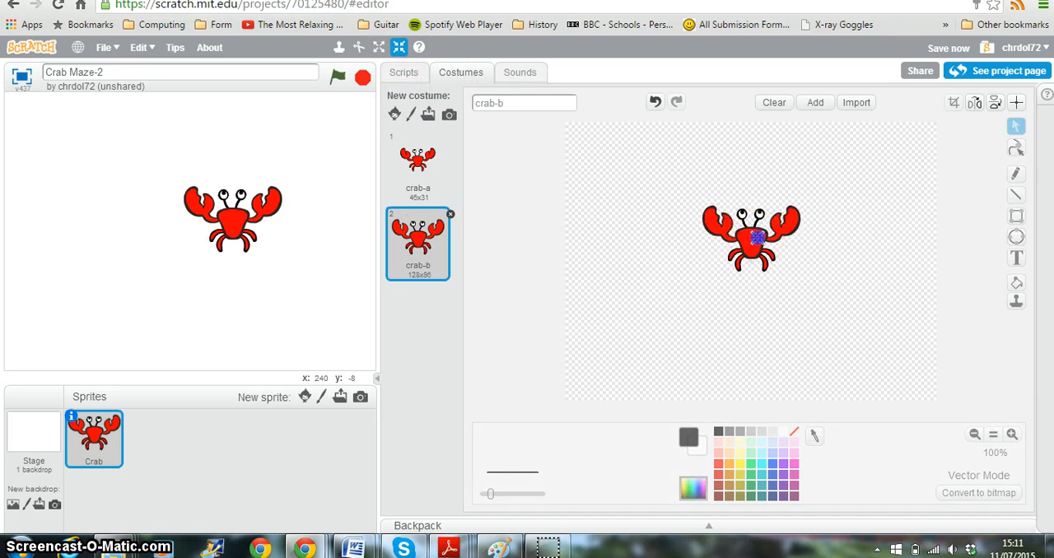
left_click(756, 238)
left_click(756, 238)
left_click(756, 238)
left_click(756, 238)
left_click(756, 238)
left_click(756, 238)
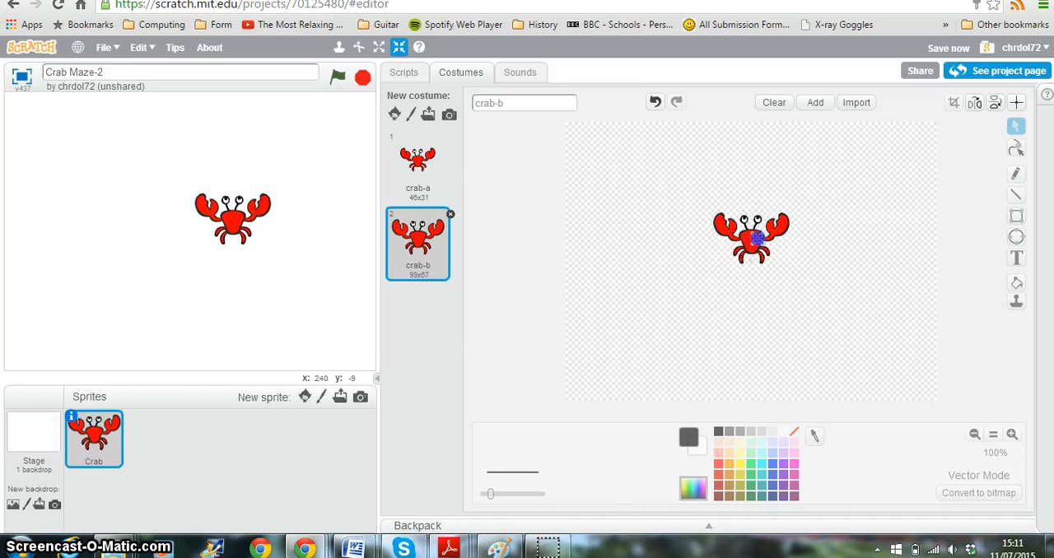
left_click(756, 238)
left_click(756, 238)
left_click(756, 238)
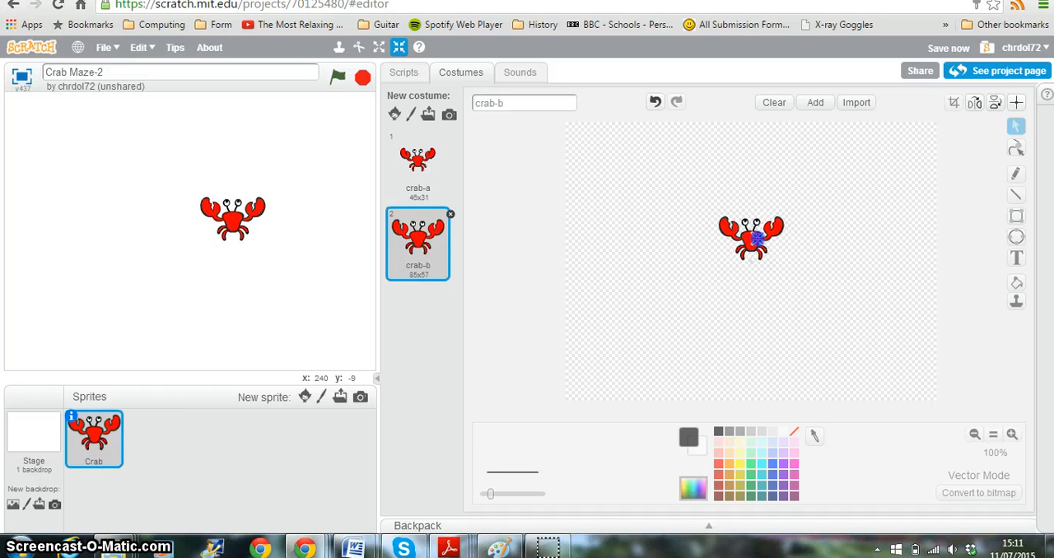
left_click(756, 238)
left_click(756, 238)
left_click(756, 238)
left_click(756, 238)
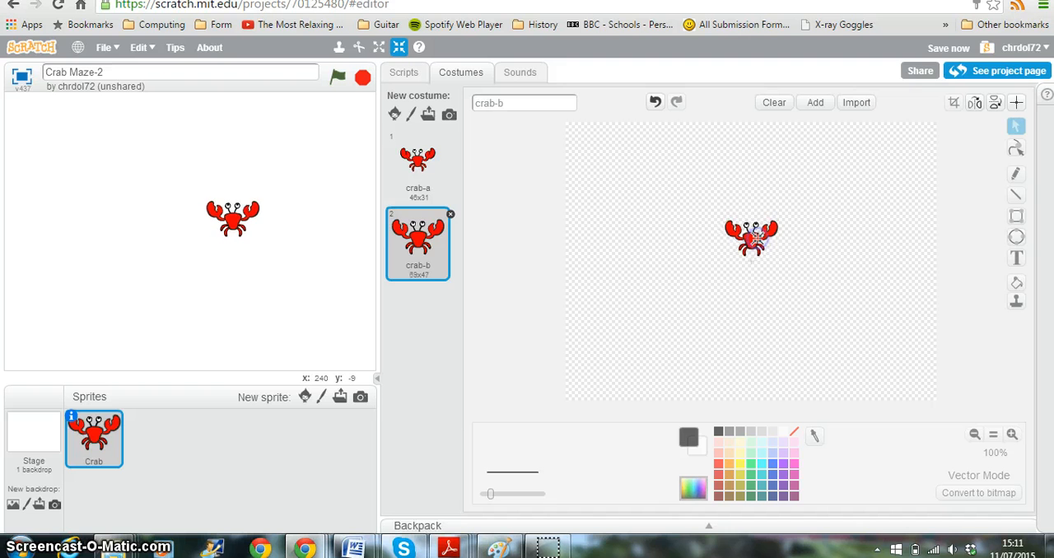
left_click(756, 238)
left_click(756, 238)
left_click(756, 238)
left_click(756, 238)
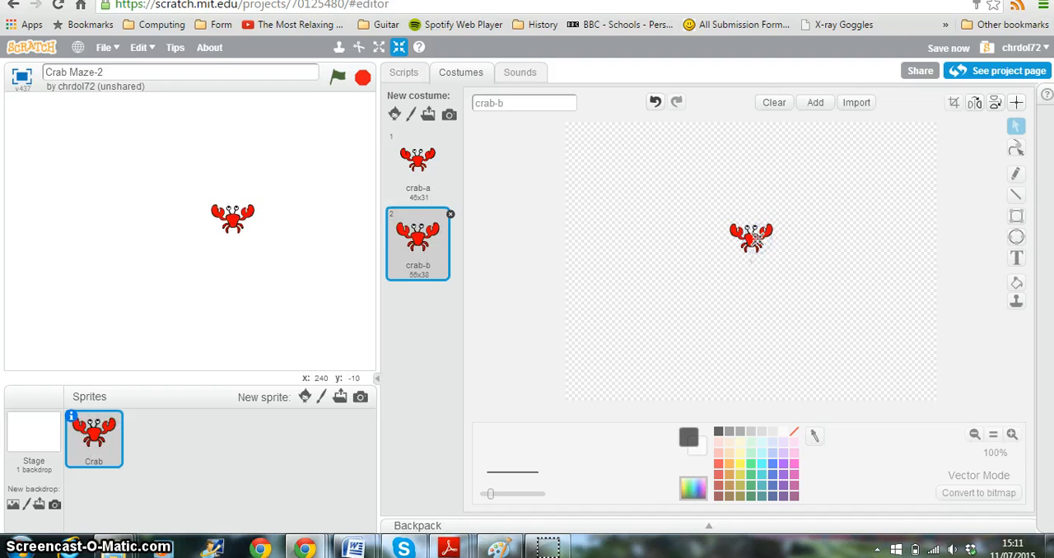
left_click(756, 238)
left_click(756, 238)
left_click(756, 238)
left_click(756, 238)
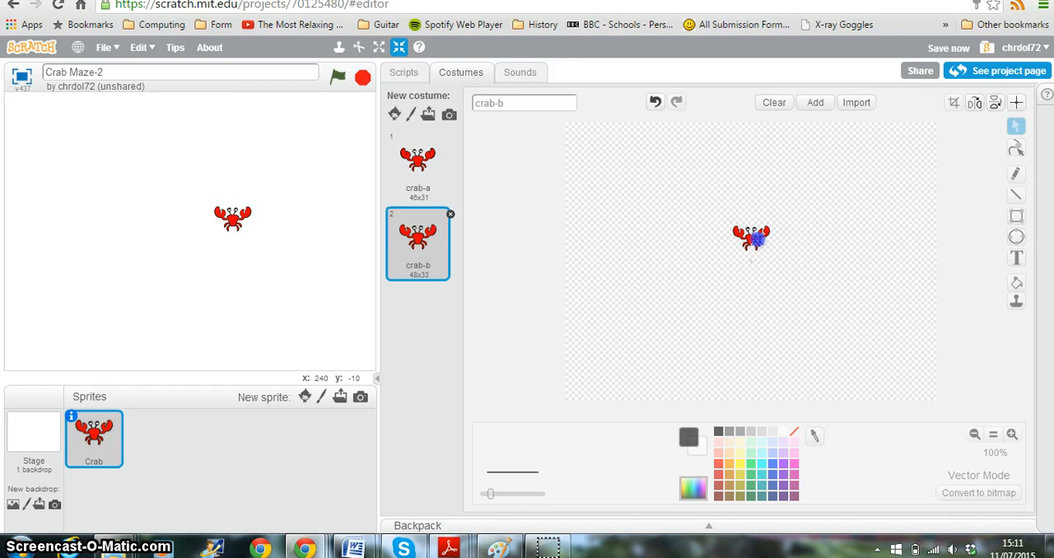
left_click(756, 238)
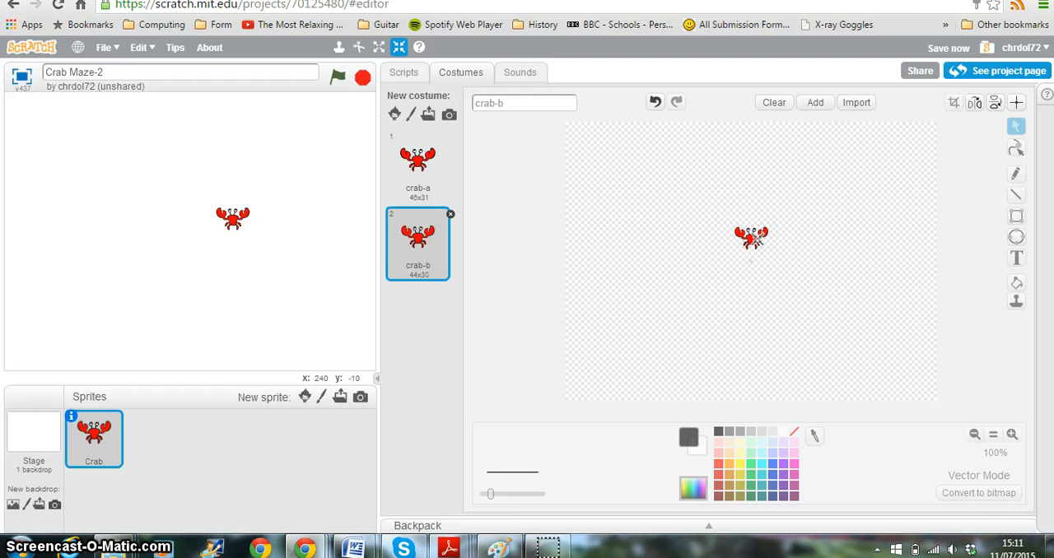
left_click(378, 47)
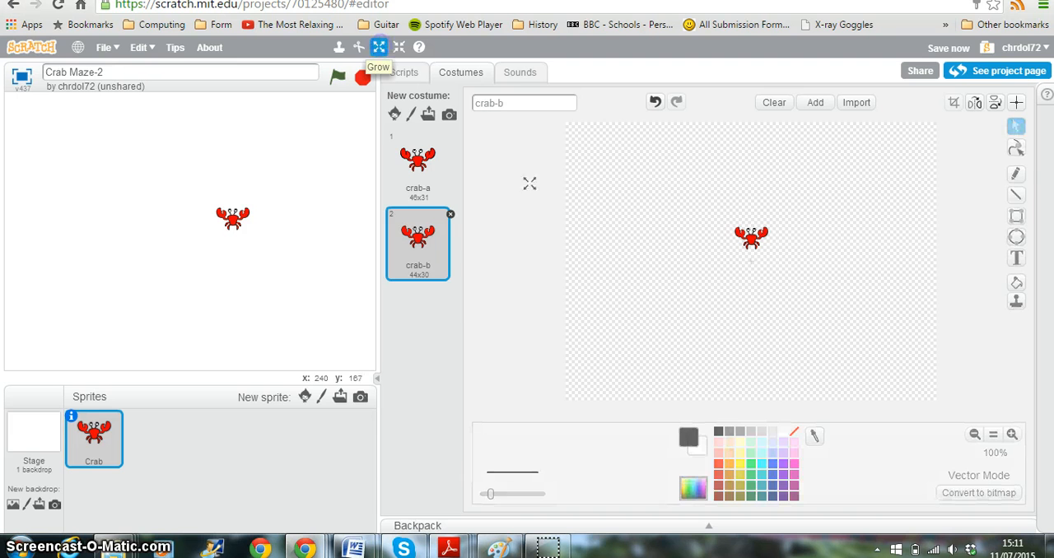
left_click(752, 237)
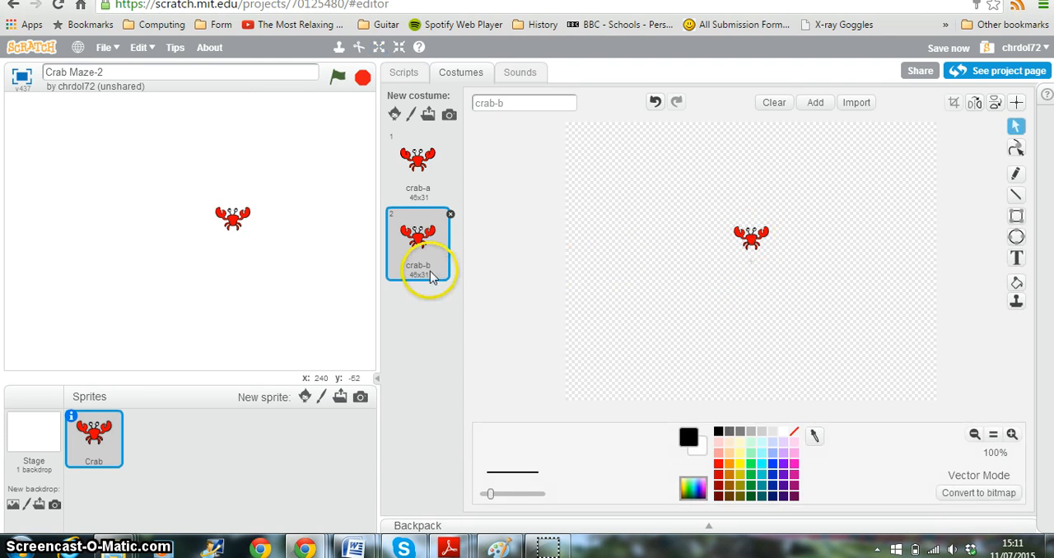
Step: Set the costume center of crab-a to the middle of the crab's body
left_click(418, 164)
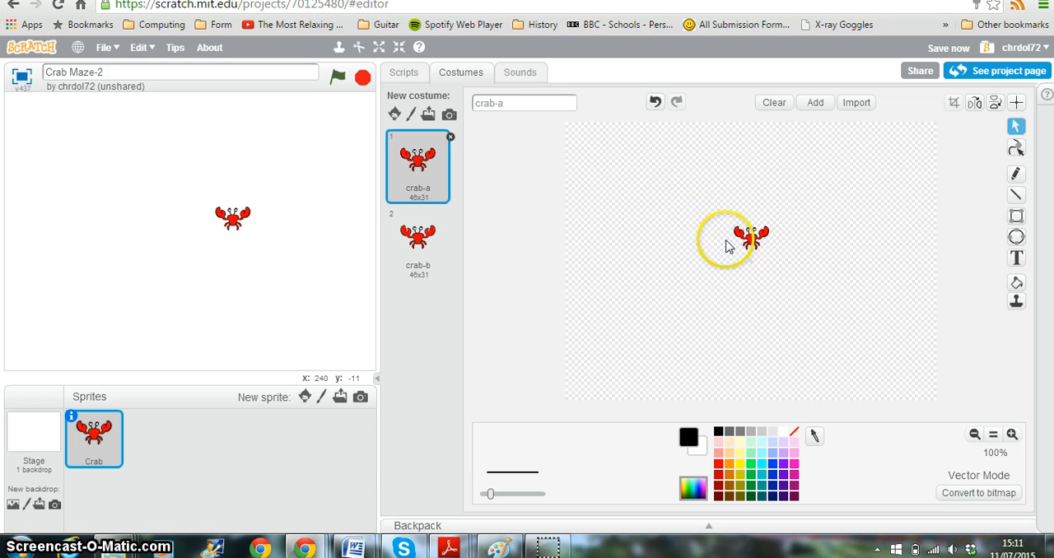
left_click(1016, 103)
left_click(750, 257)
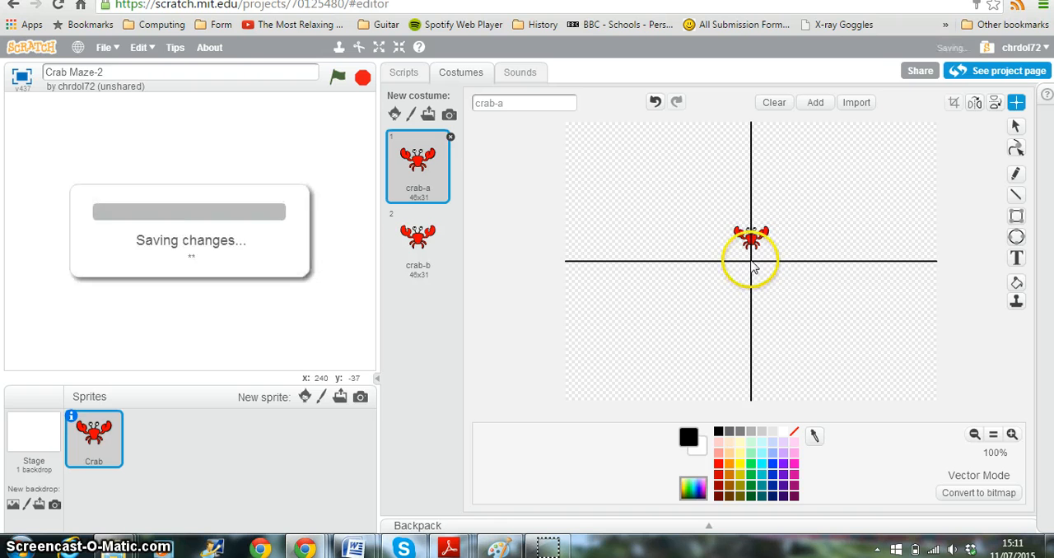
left_click_drag(751, 256, 753, 243)
Step: Set the costume center of crab-b to the middle of the crab's body
left_click(418, 240)
left_click(1016, 102)
left_click_drag(752, 253, 752, 242)
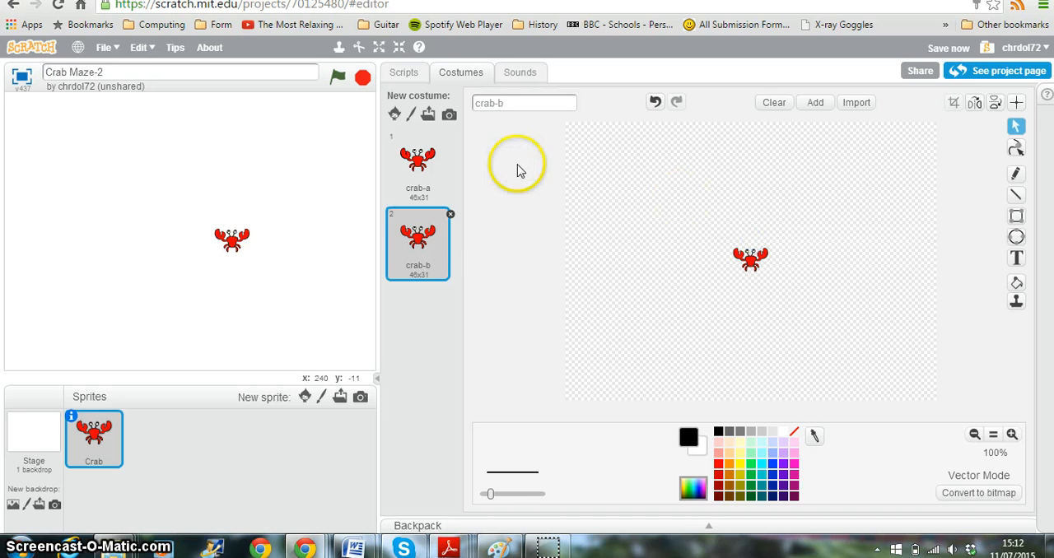
Step: Alternate between crab-a and crab-b to check that both costumes line up in size and position
left_click(417, 161)
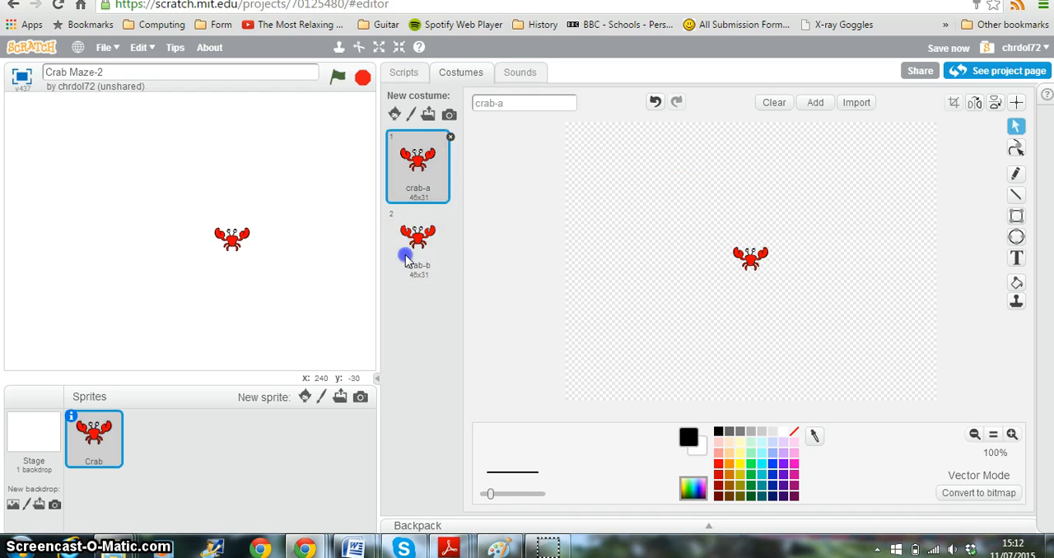
left_click(410, 245)
left_click(415, 170)
left_click(416, 246)
left_click(416, 167)
left_click(410, 247)
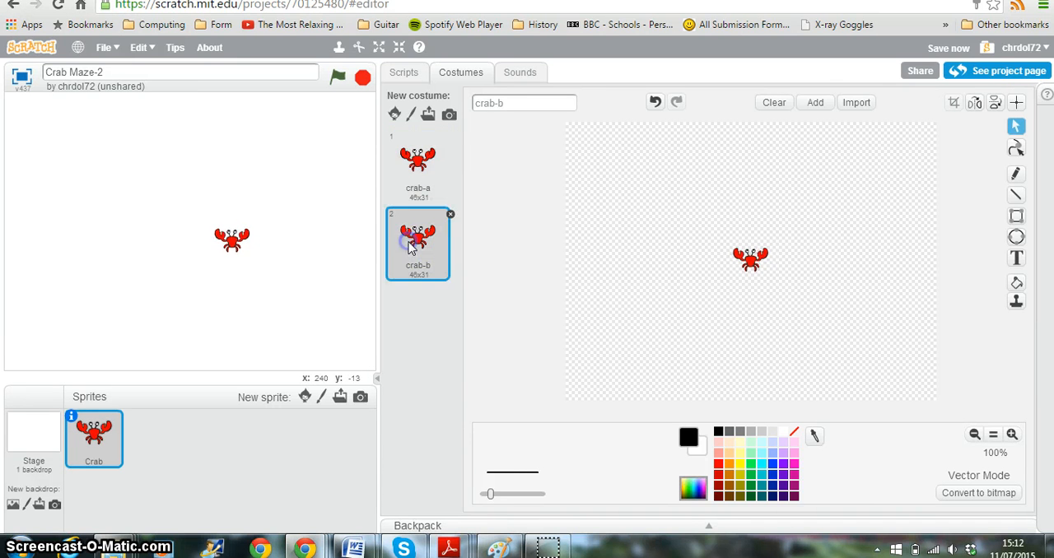